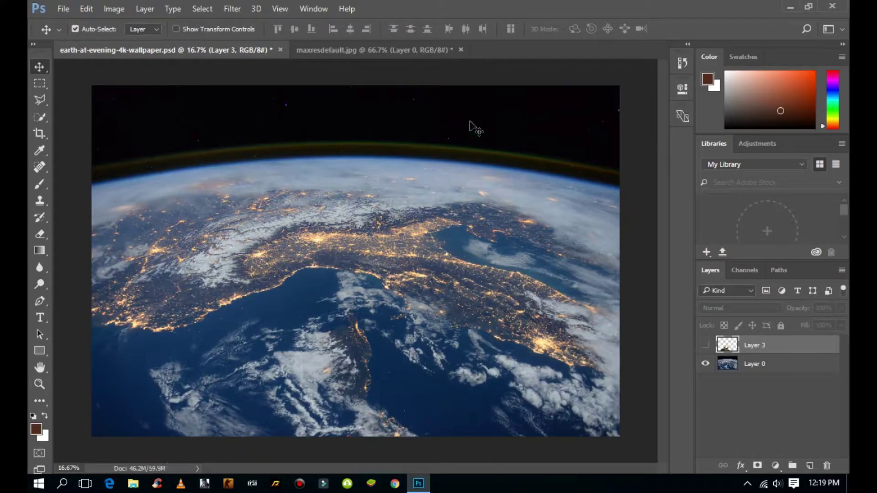
Step: Switch to the maxresdefault.jpg rooftop photo of legs dangling over the city
left_click(382, 51)
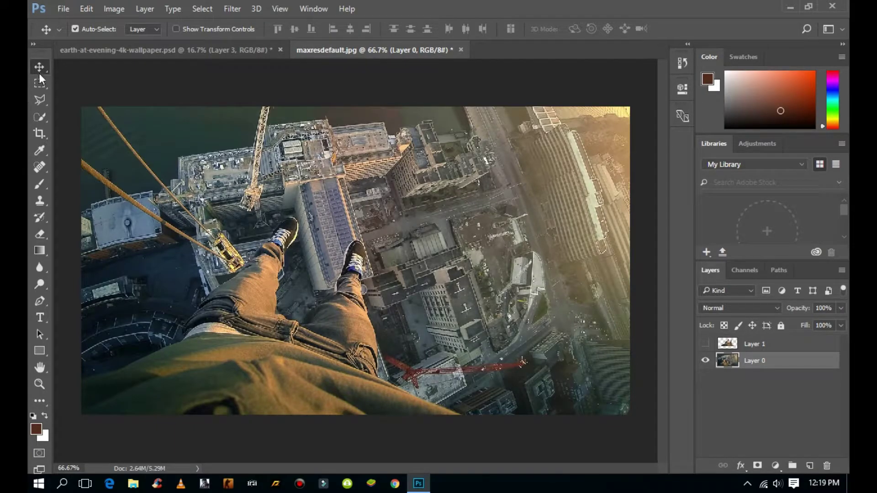
Step: Quick-select both legs, shoes and lower jacket, trimming background and adding back gaps
left_click(40, 117)
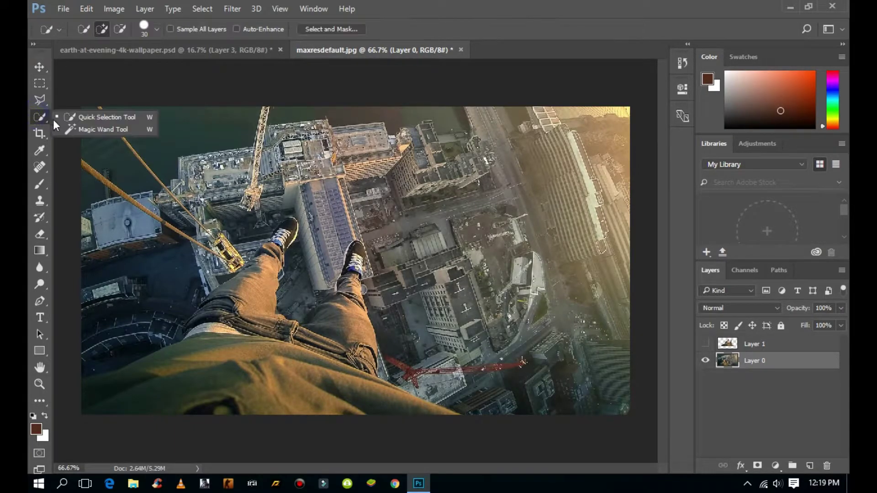
left_click(85, 121)
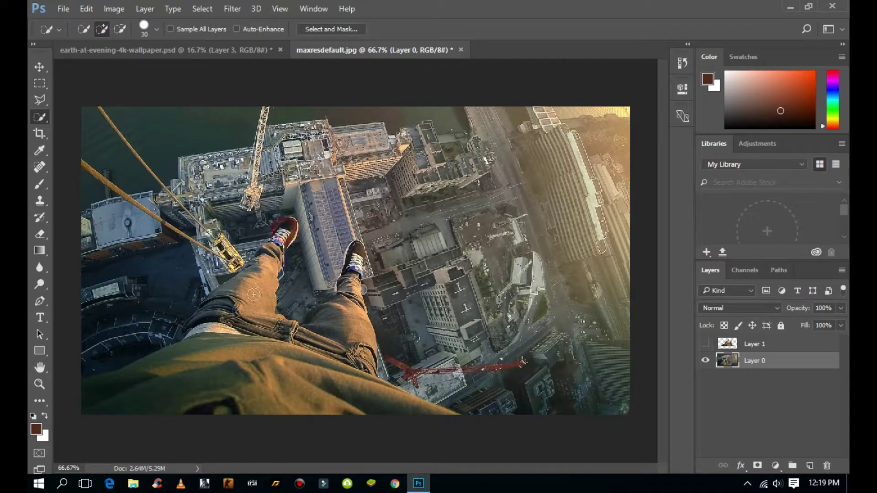
mouse_move(283, 234)
left_mouse_down()
mouse_move(230, 325)
mouse_move(175, 382)
left_mouse_up()
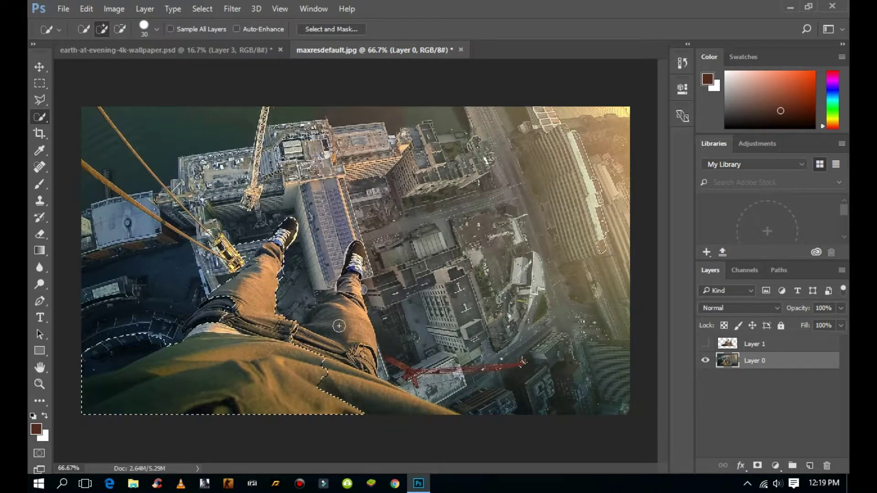
left_click_drag(356, 252, 349, 399)
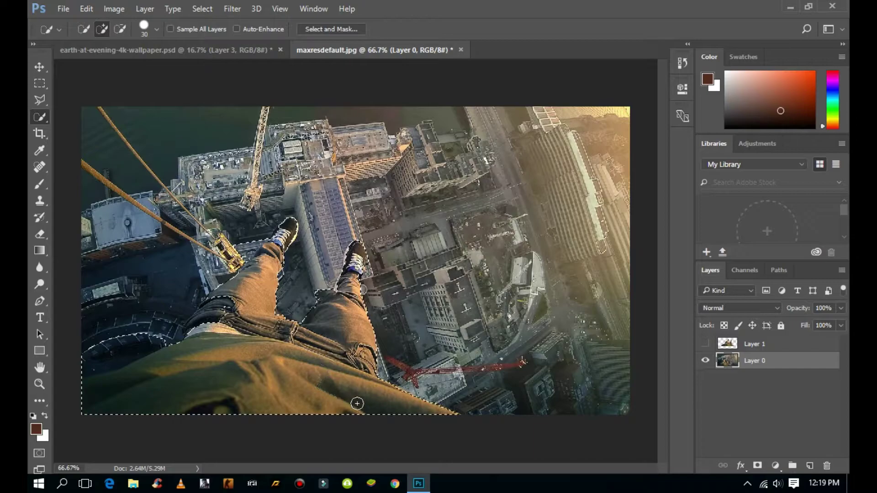
left_click_drag(320, 292, 86, 358)
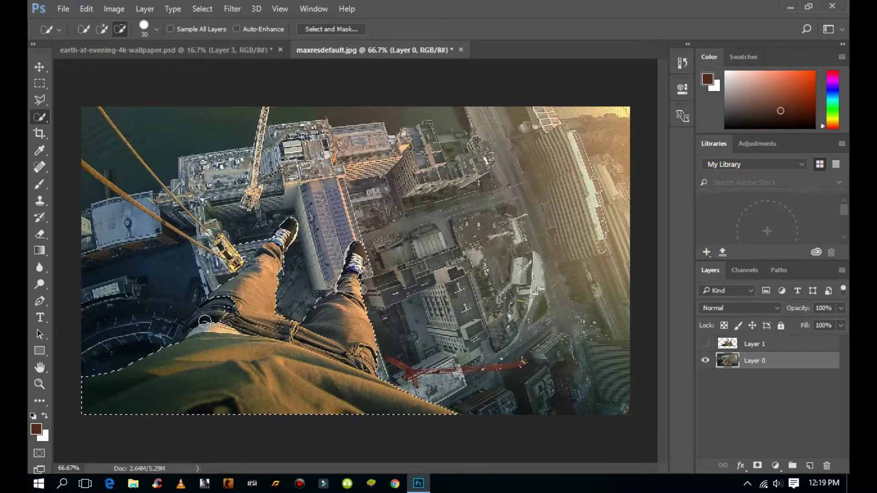
left_click_drag(220, 307, 196, 322)
left_click(174, 334, "alt")
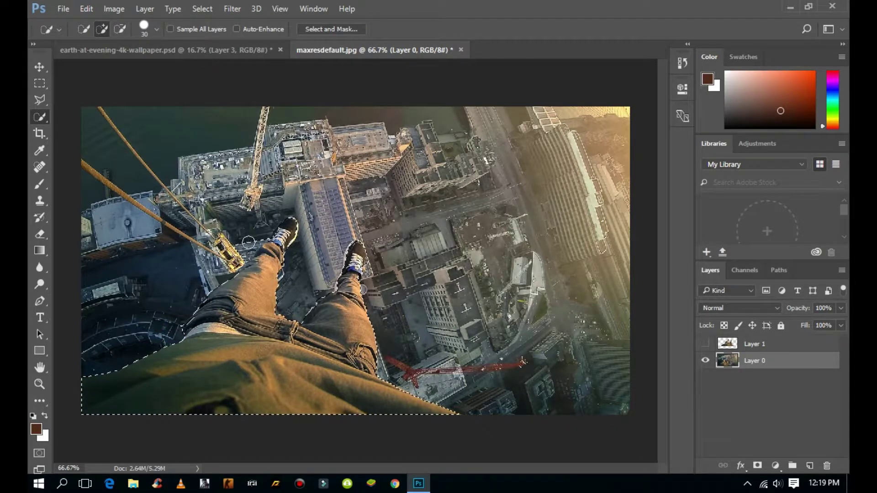
left_click_drag(248, 243, 292, 262)
Step: Show the cut-out legs layer, hide the original photo, and move the legs up-left
left_click(705, 343)
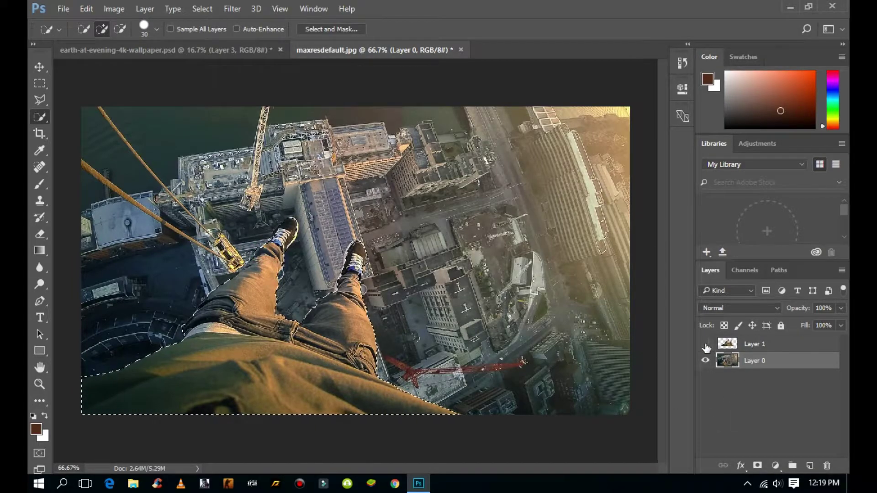
left_click(705, 360)
key("v")
left_click(352, 285)
left_click_drag(320, 310, 207, 68)
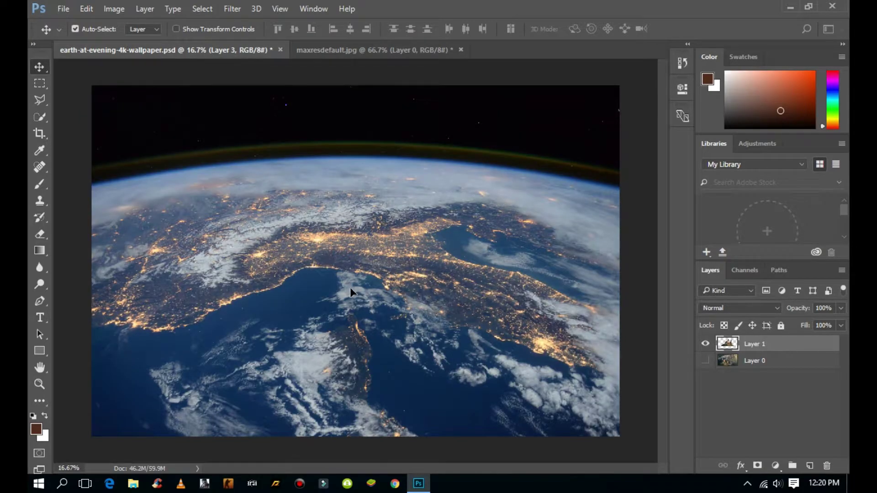
Step: Bring the cut-out legs into the Earth document and enlarge them at its bottom edge
mouse_move(207, 68)
left_mouse_down()
mouse_move(373, 289)
mouse_move(344, 355)
left_mouse_up()
key("ctrl+t")
mouse_move(381, 328)
left_mouse_down()
mouse_move(478, 252)
mouse_move(484, 265)
left_mouse_up()
left_click_drag(359, 341, 367, 343)
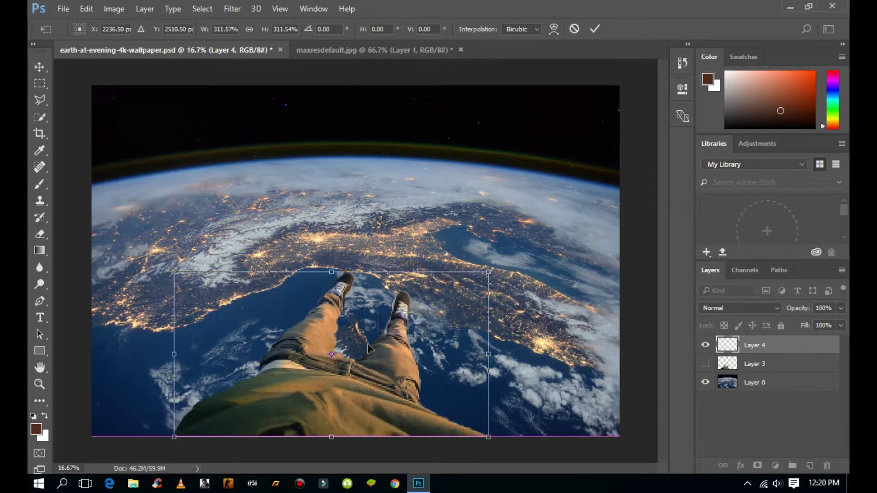
key("Return")
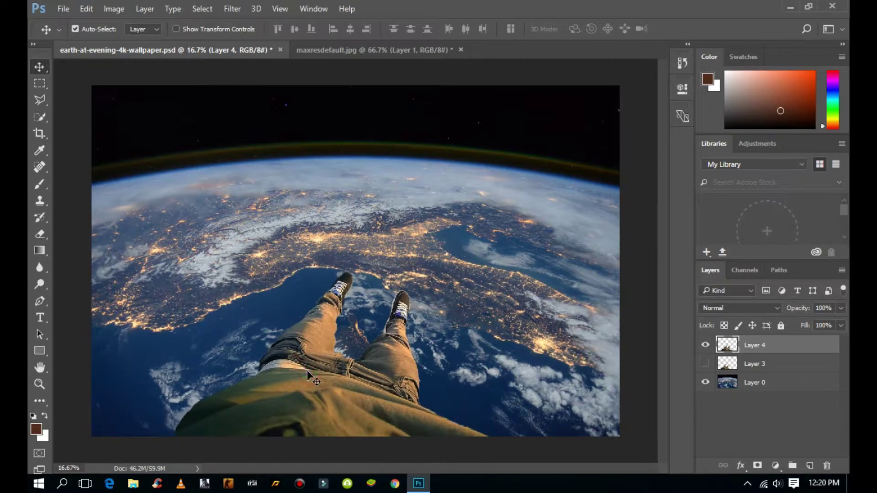
Step: Nudge the legs, remove the extra Layer 4, and select the Earth background layer
left_click_drag(306, 370, 302, 371)
key("ctrl+alt+z")
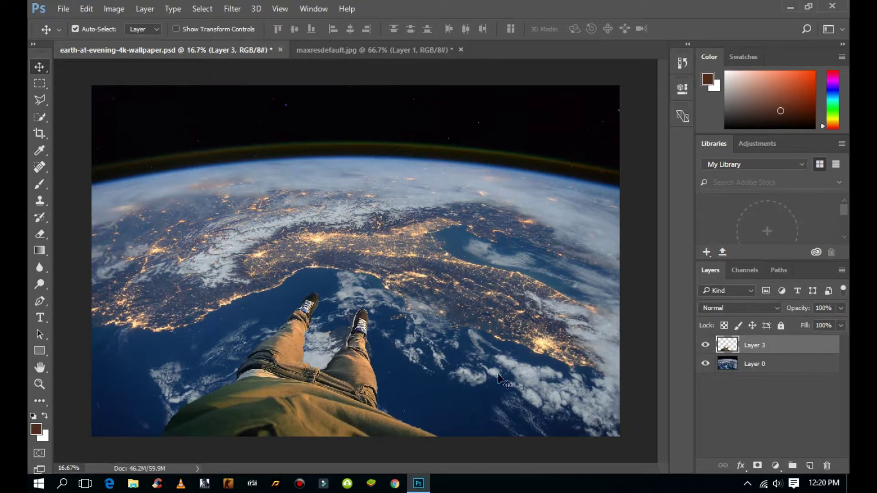
left_click(730, 374)
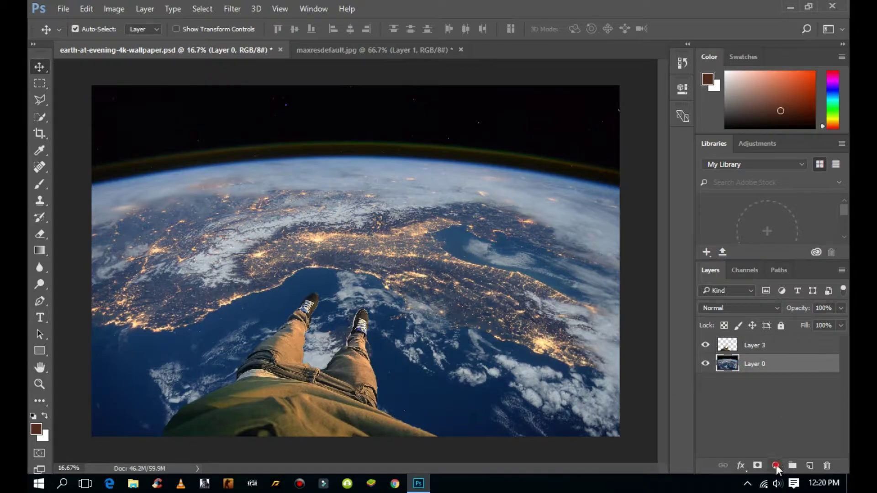
Step: Add a Color Balance layer over the Earth with midtones Cyan-Red set to +50
left_click(775, 465)
left_click(763, 323)
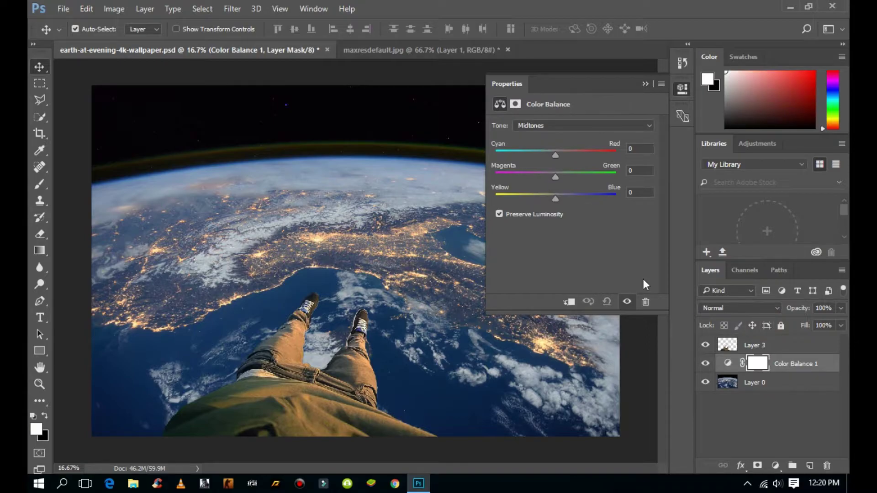
left_click_drag(555, 154, 560, 155)
mouse_move(565, 155)
left_mouse_down()
mouse_move(506, 158)
mouse_move(582, 158)
left_mouse_up()
left_click_drag(583, 152, 585, 153)
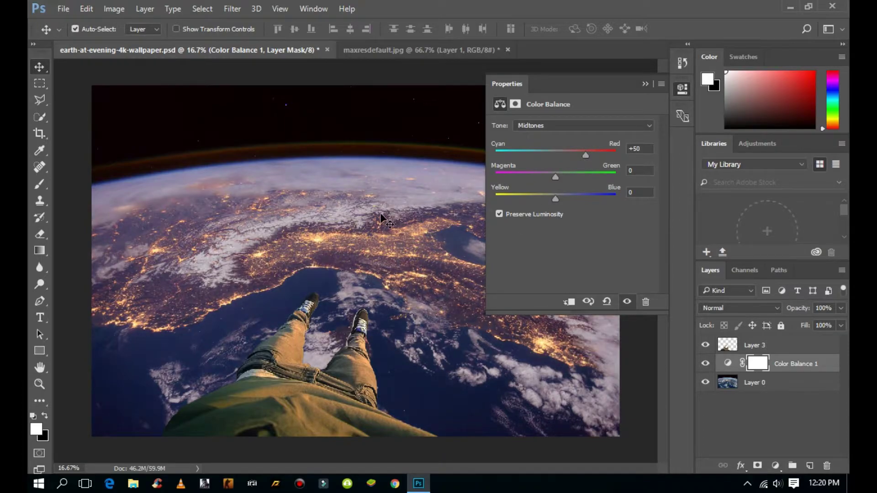
left_click(645, 84)
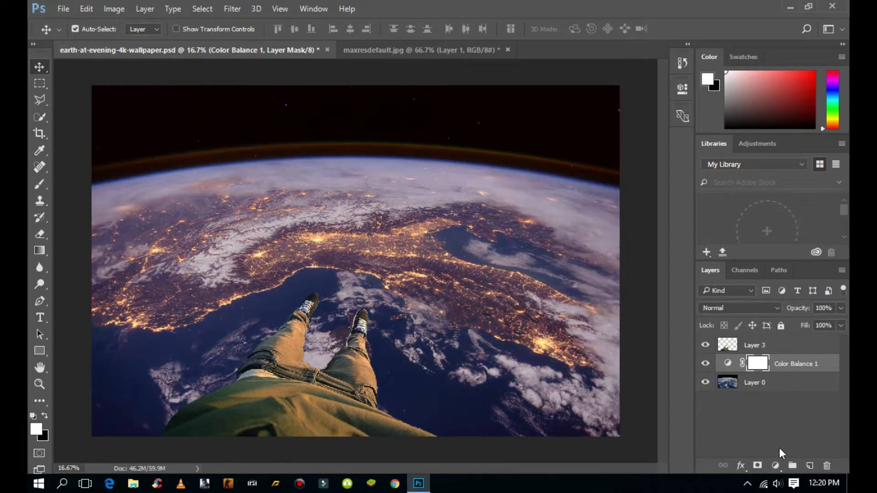
left_click(772, 465)
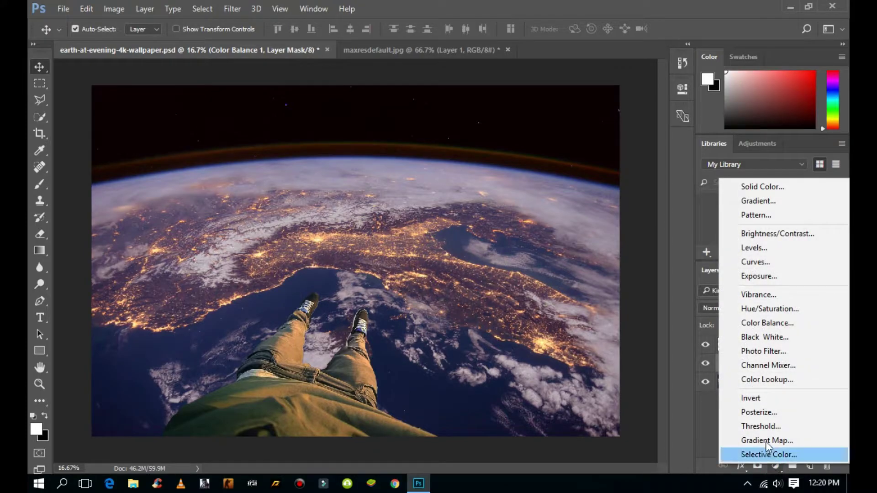
Step: Add a Hue/Saturation adjustment layer with Saturation raised to +32
left_click(775, 311)
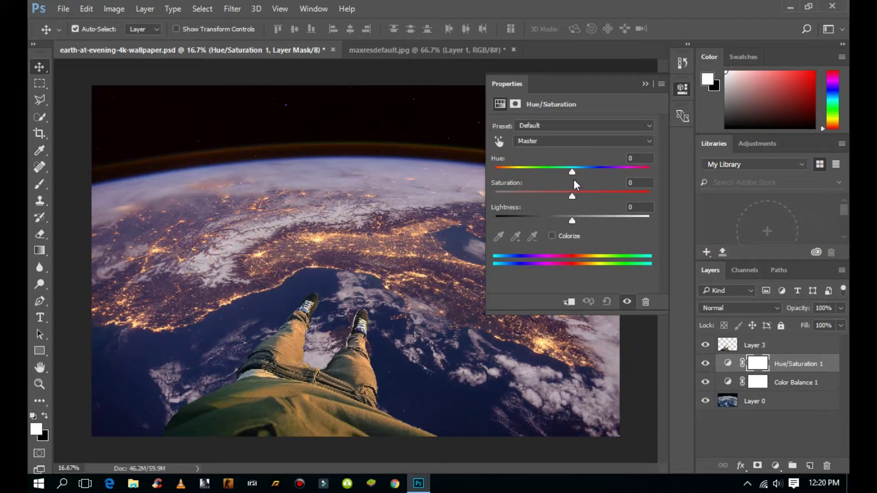
left_click_drag(573, 201, 590, 197)
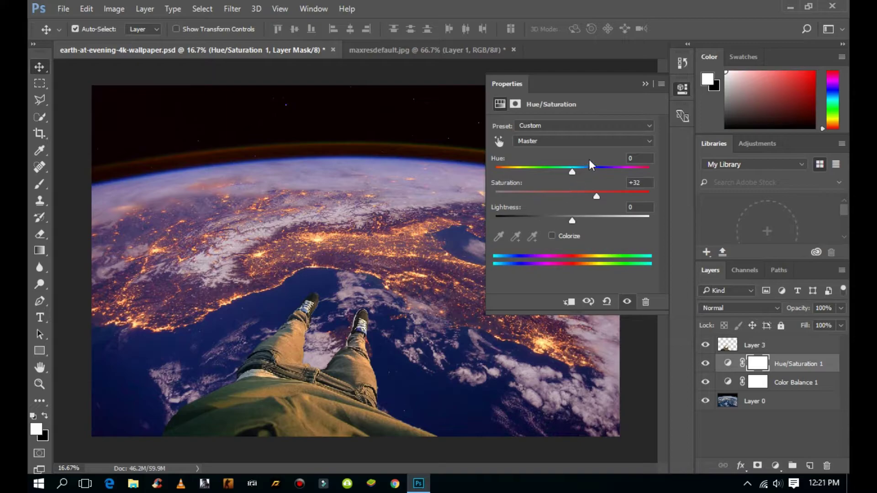
left_click(645, 85)
left_click(775, 466)
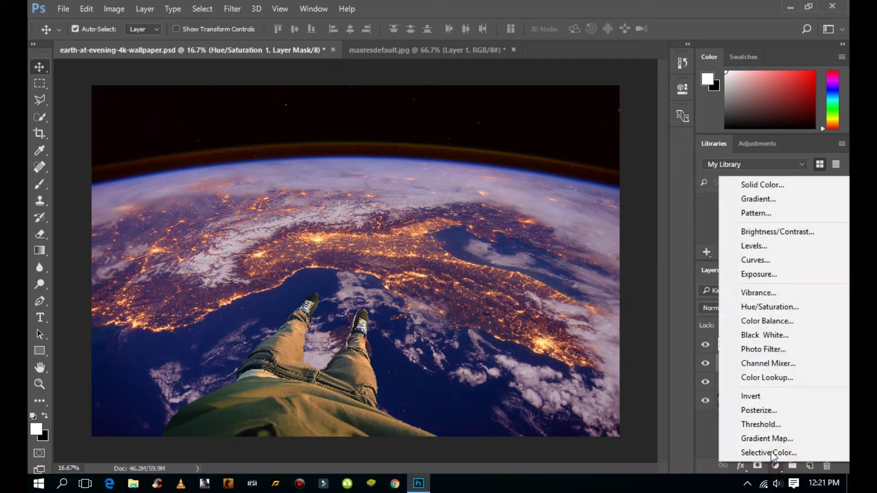
Step: Add a Vibrance adjustment layer set to vibrance +17 and saturation -29
left_click(770, 295)
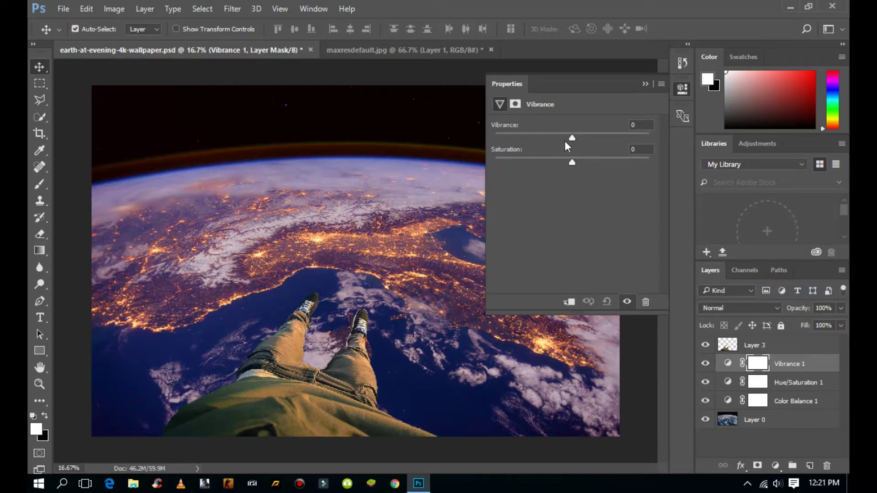
left_click_drag(571, 138, 596, 138)
left_click_drag(589, 138, 585, 139)
mouse_move(571, 161)
left_mouse_down()
mouse_move(549, 162)
mouse_move(581, 161)
left_mouse_up()
left_click(647, 83)
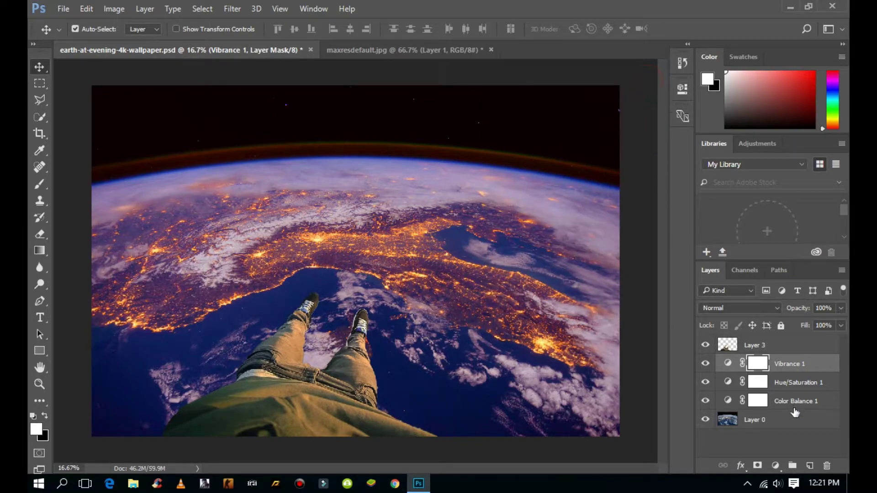
Step: Add a Brightness/Contrast adjustment layer with contrast 35 and brightness 0
left_click(777, 467)
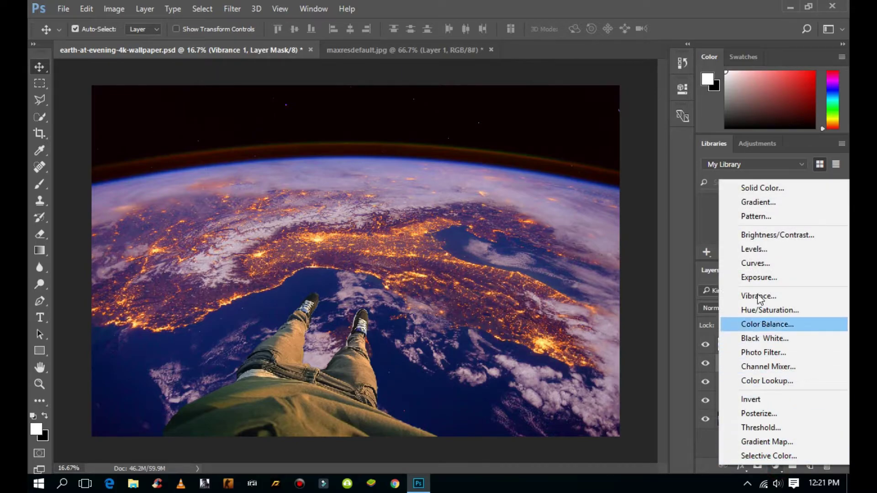
left_click(761, 234)
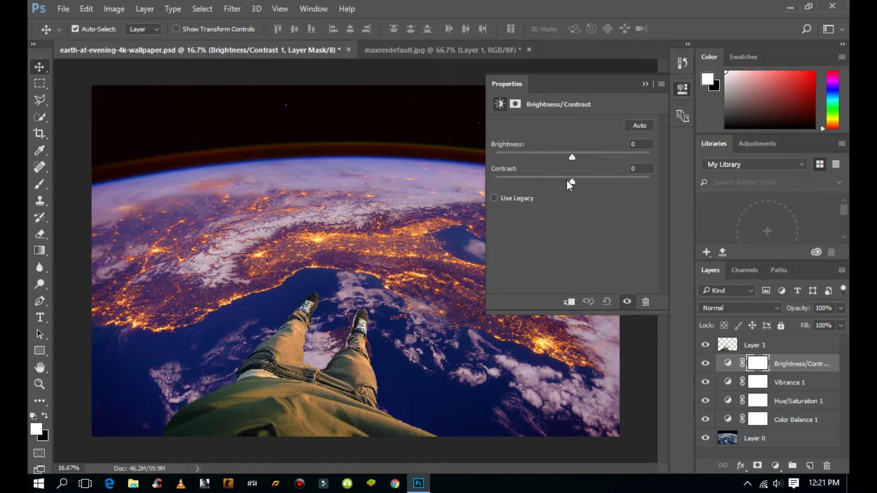
left_click_drag(571, 181, 591, 181)
double_click(635, 169)
type("35")
left_click(643, 85)
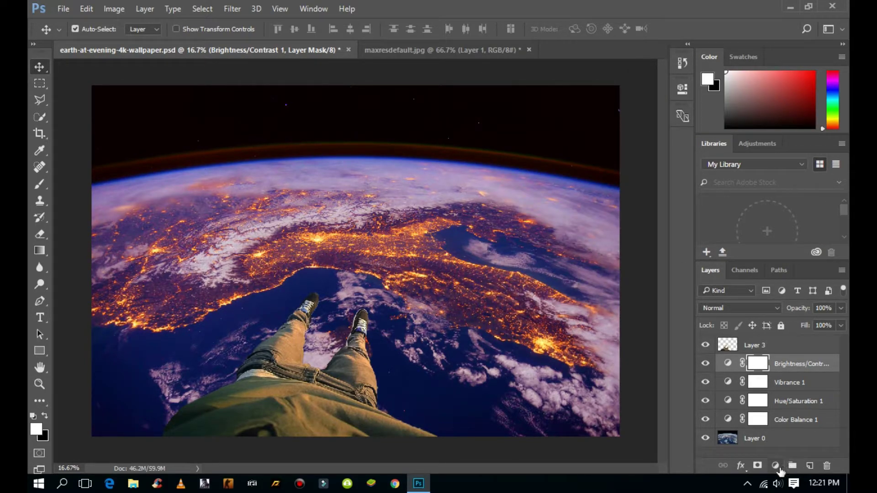
left_click(777, 467)
Step: Add a Curves layer and pull the Red channel's black point inward and slightly up
left_click(756, 262)
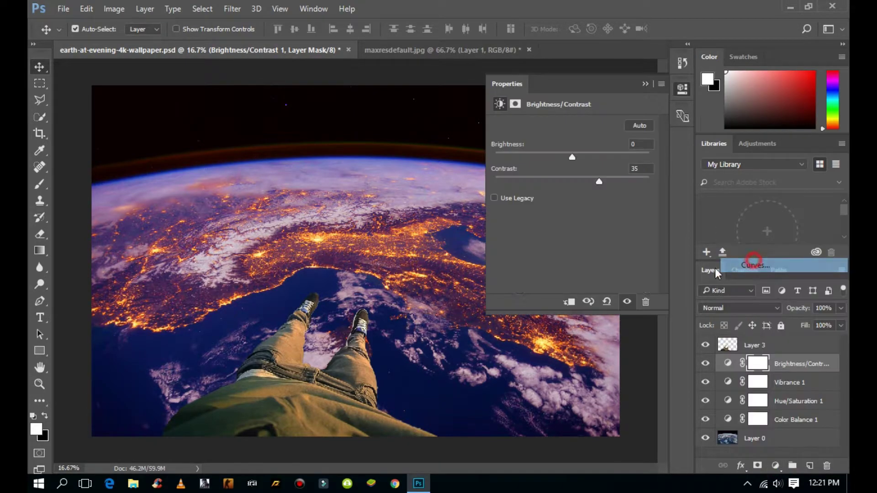
left_click(579, 141)
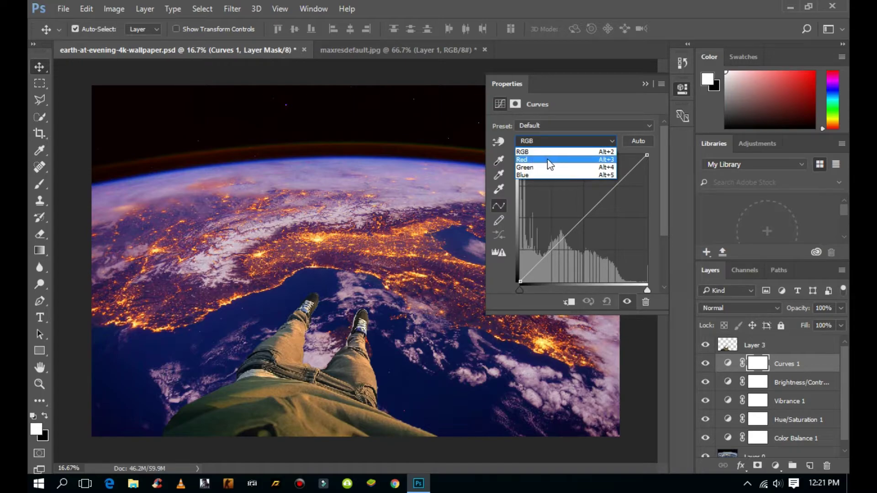
left_click(546, 159)
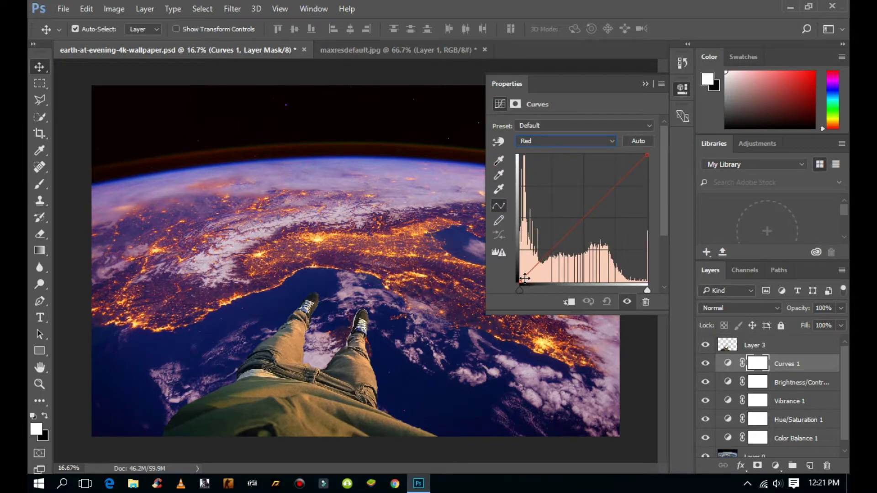
left_click_drag(524, 277, 532, 280)
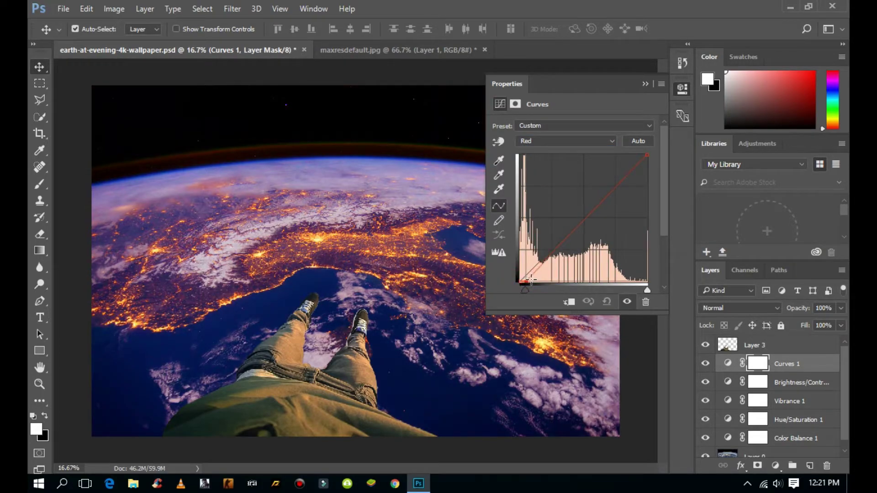
left_click_drag(532, 280, 537, 280)
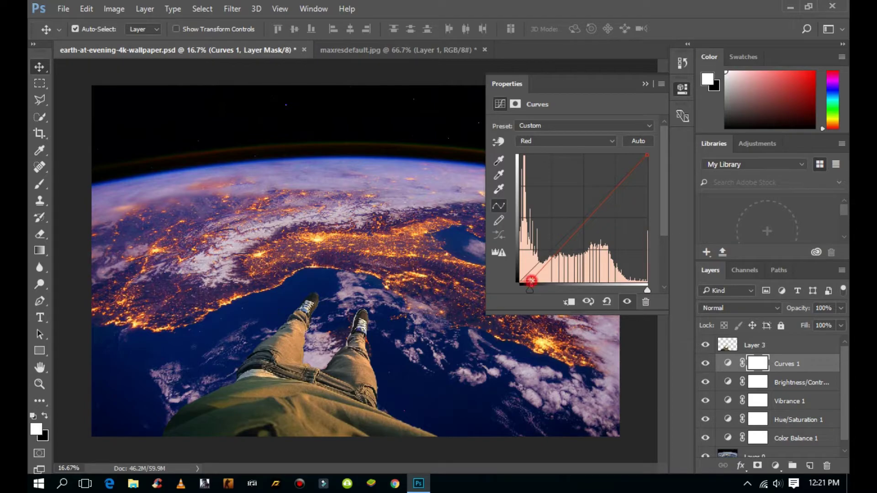
left_click_drag(529, 281, 531, 278)
left_click(644, 86)
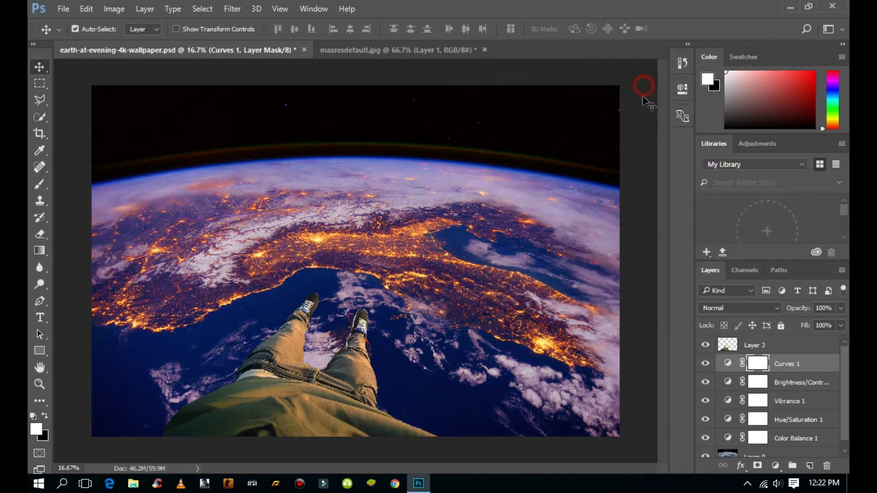
Step: Toggle the Curves, Brightness/Contrast, Vibrance and Hue/Saturation layers off and on to compare
left_click(703, 364)
left_click(704, 364)
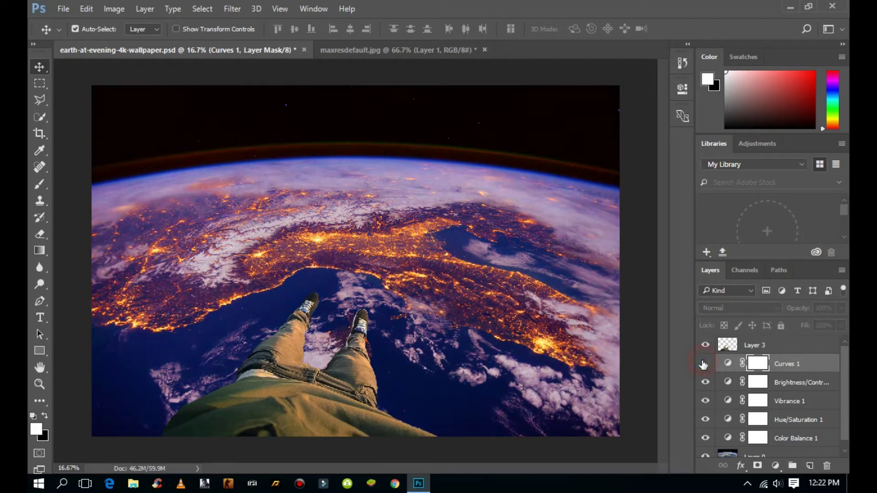
left_click(705, 382)
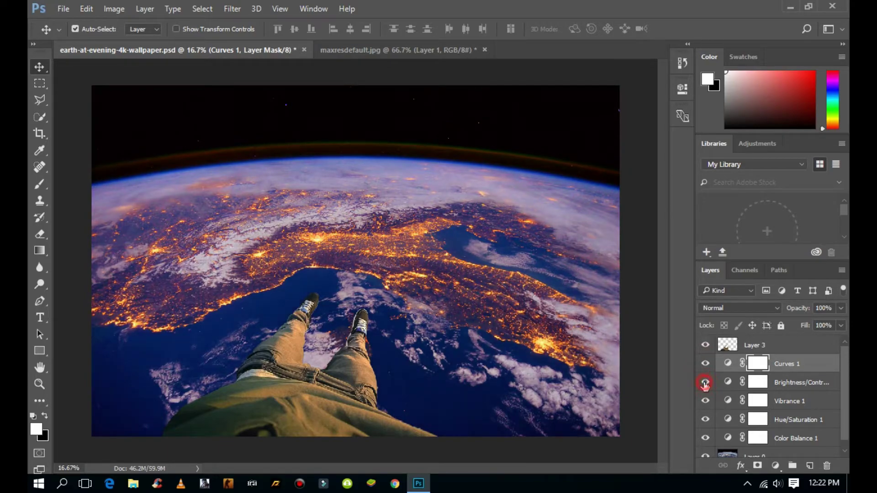
left_click(706, 363)
left_click(705, 383)
left_click(706, 401)
left_click(705, 419)
left_click(705, 419)
left_click(705, 401)
left_click(705, 382)
left_click(705, 364)
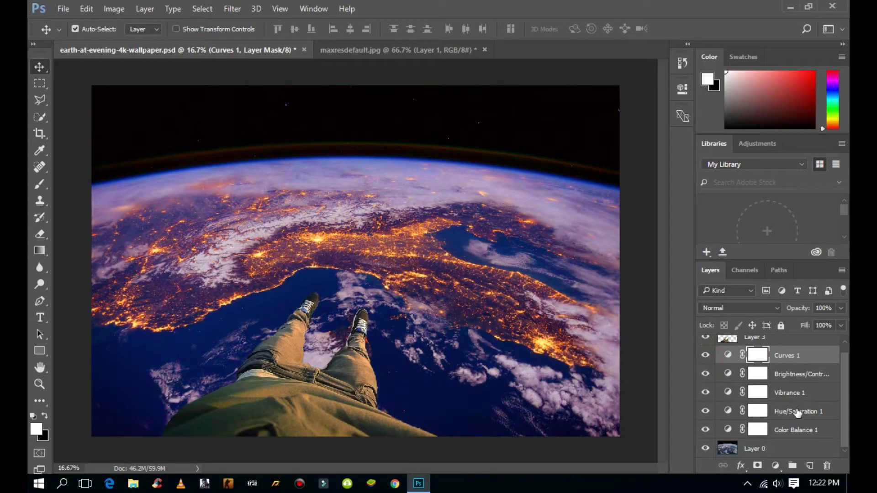
Step: Select the legs layer, Layer 3, and add a new Color Balance adjustment above it
left_click(753, 347)
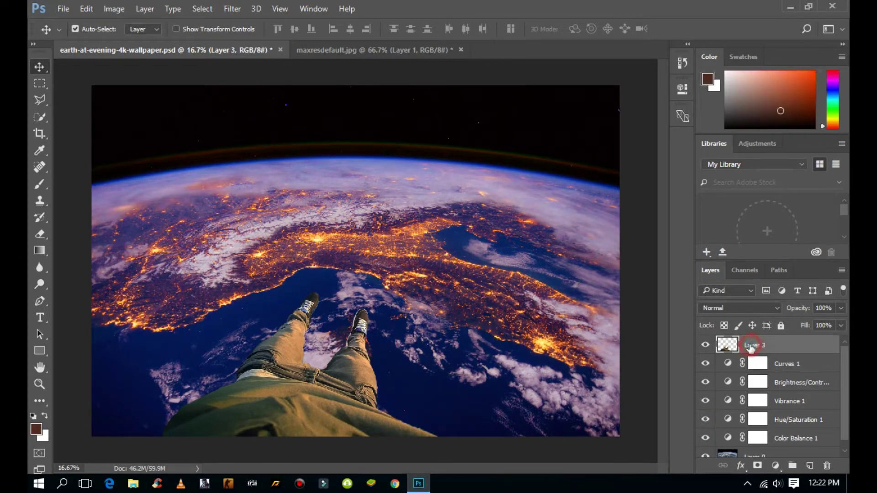
left_click(775, 465)
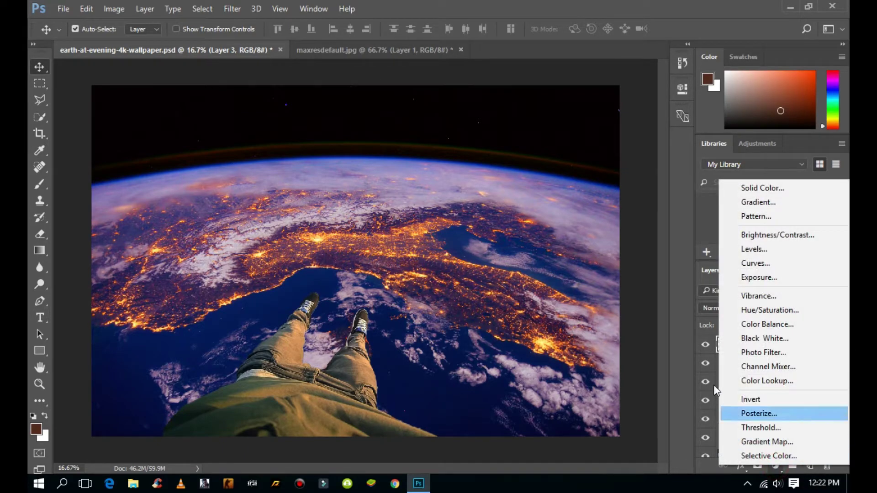
left_click(767, 325)
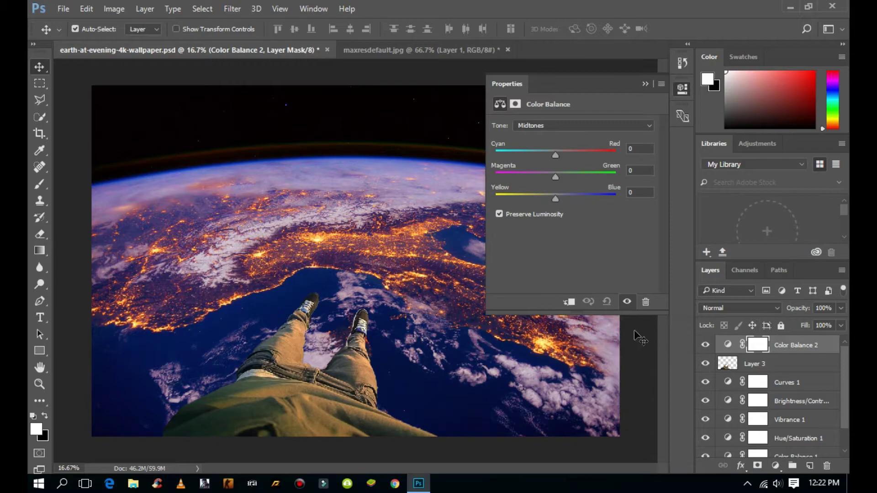
Step: Clip Color Balance 2 to the legs and shift midtones to red +52 and blue +13
left_click(568, 302)
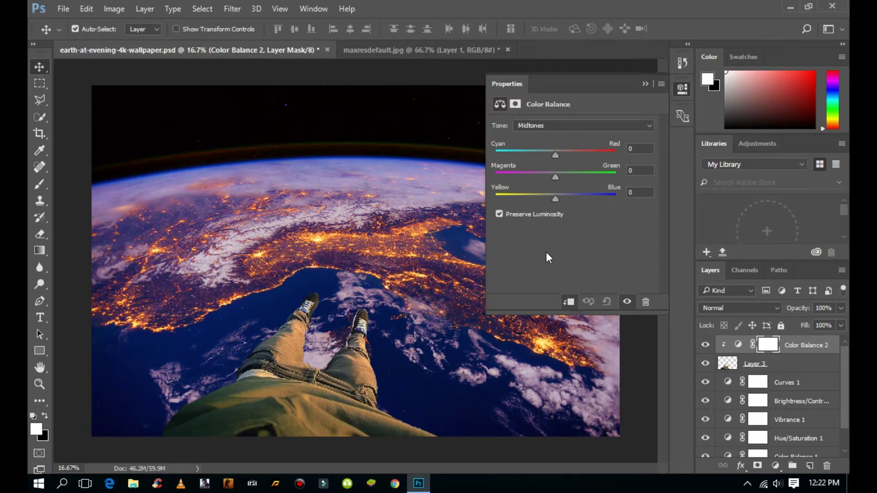
left_click_drag(555, 155, 579, 160)
left_click_drag(579, 161, 587, 161)
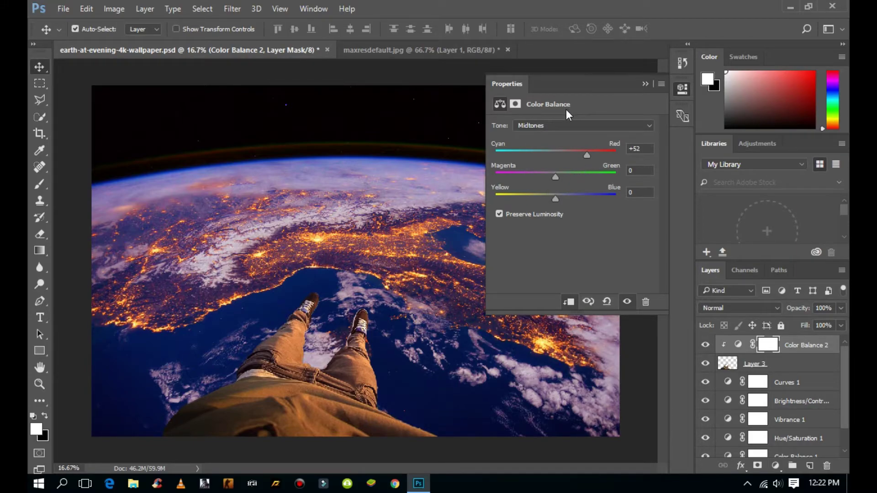
left_click(555, 198)
left_click_drag(555, 199, 569, 201)
left_click(644, 84)
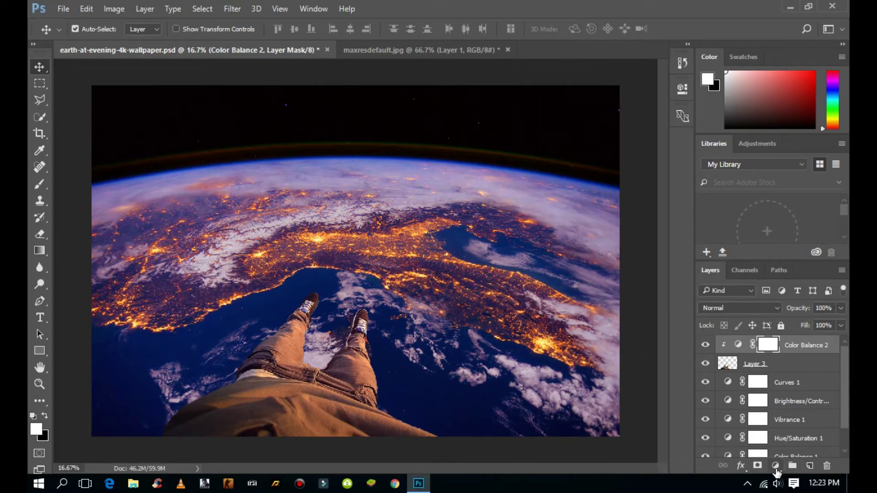
Step: Add a Brightness/Contrast adjustment clipped to the legs with contrast raised to 63
left_click(776, 466)
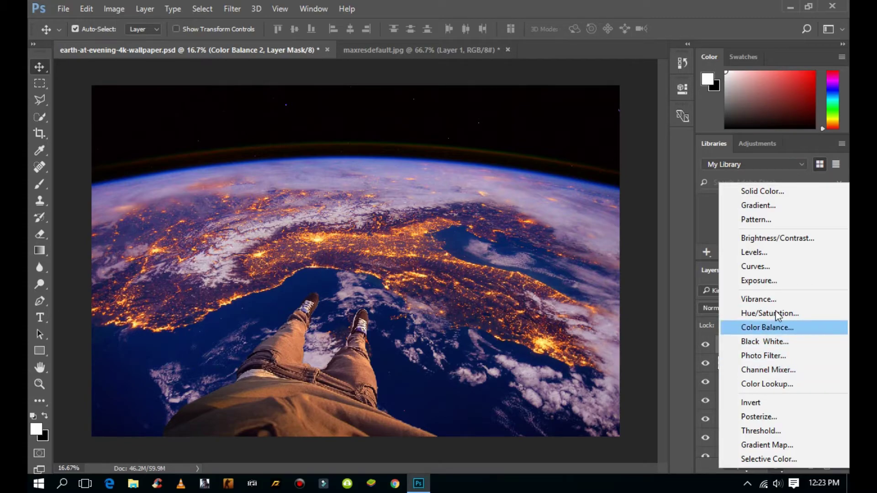
left_click(772, 238)
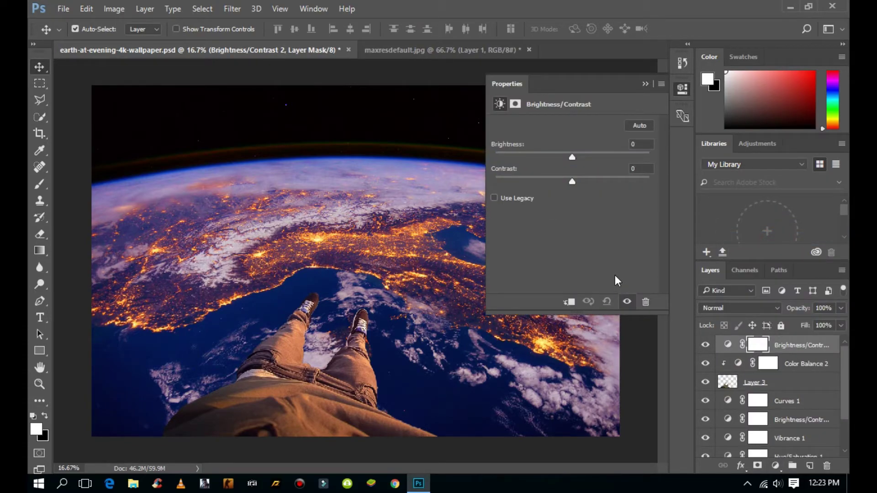
left_click_drag(573, 182, 606, 182)
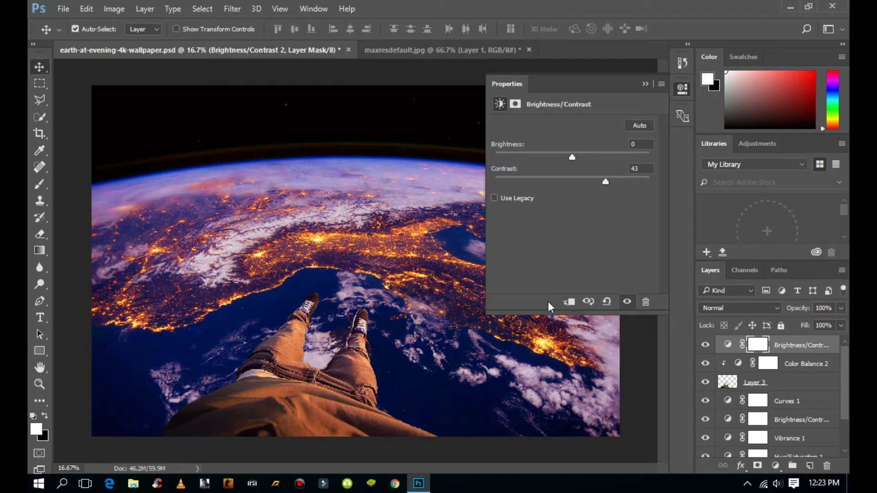
left_click(568, 301)
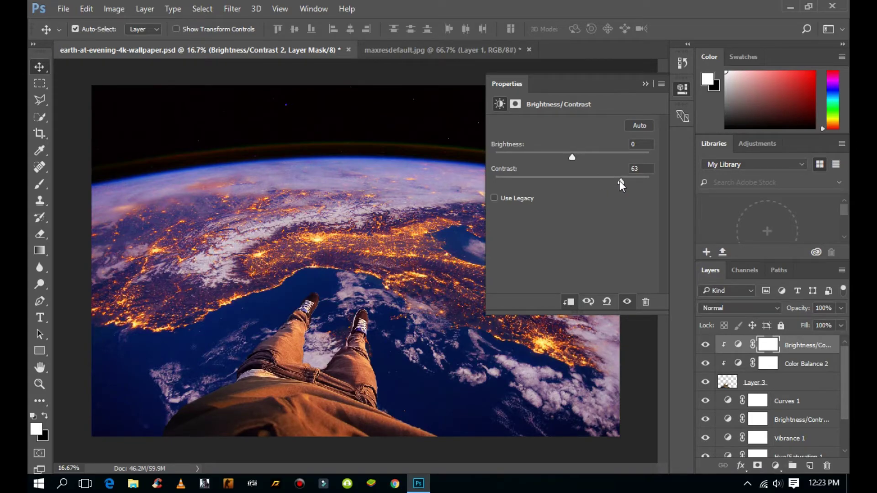
left_click(644, 84)
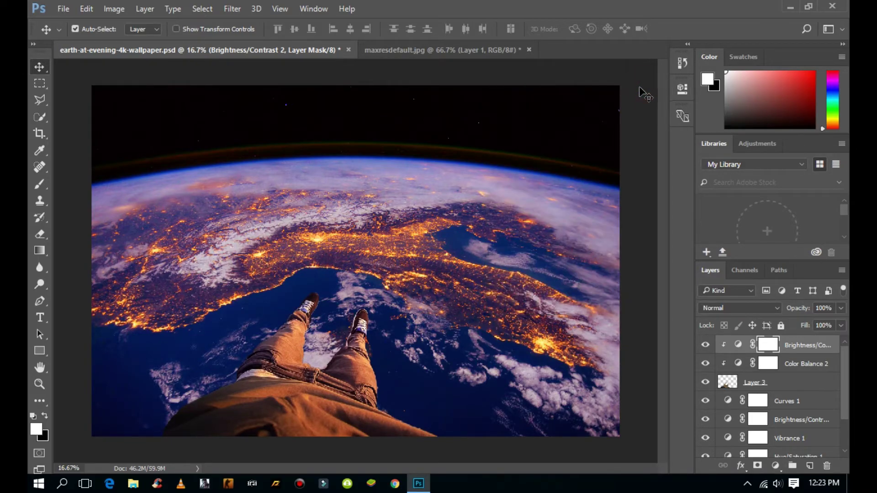
left_click(775, 465)
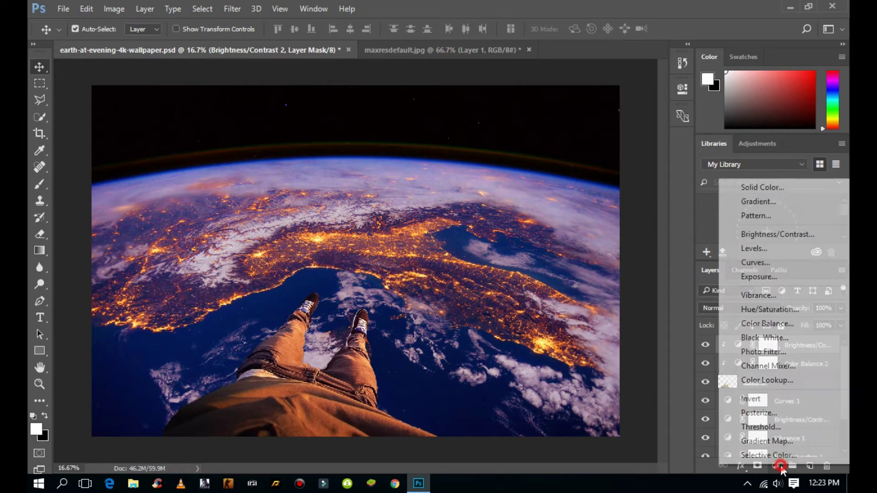
Step: Add a Curves layer clipped to the legs, nudge the RGB black point inward, and compare on/off
left_click(761, 264)
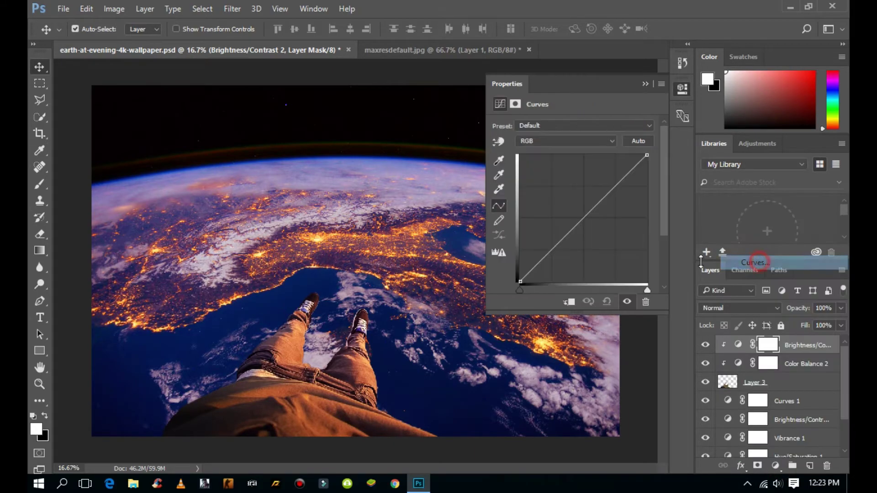
left_click(570, 303)
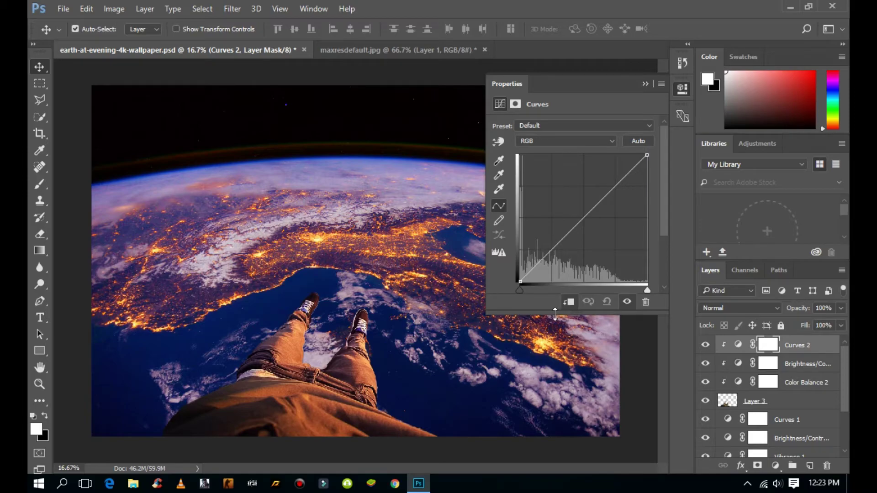
left_click_drag(521, 281, 525, 288)
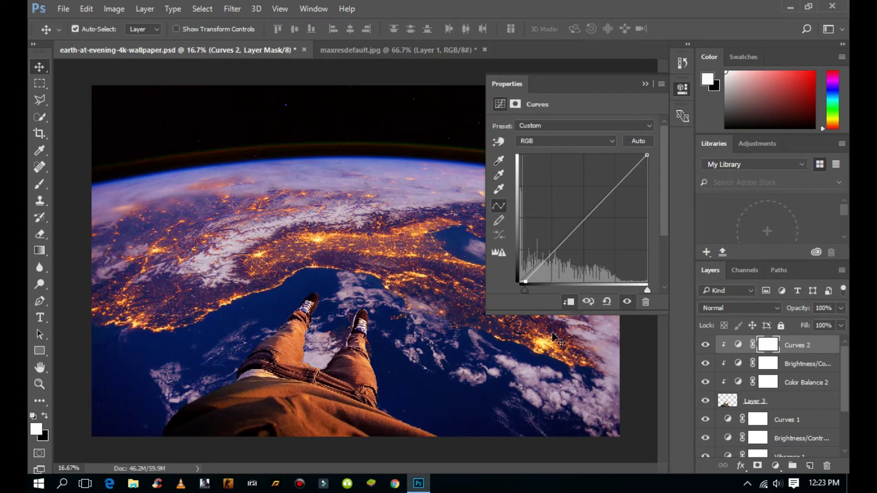
left_click(526, 286)
left_click(644, 83)
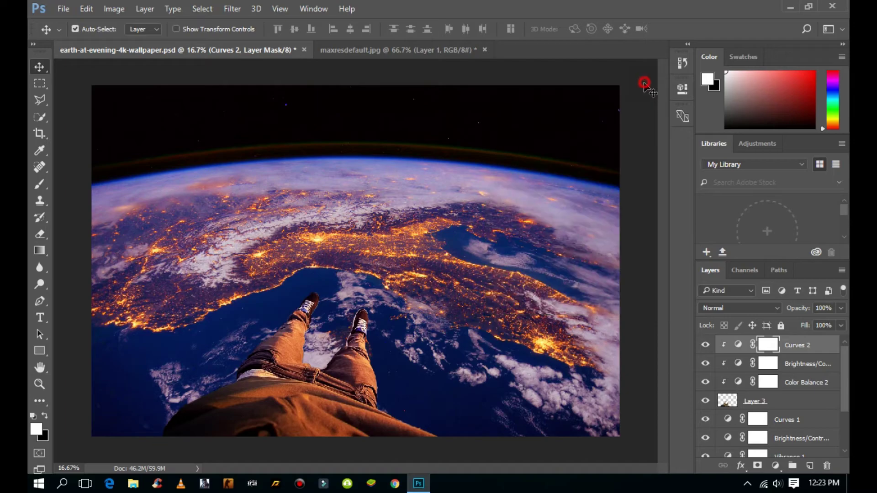
left_click(707, 346)
left_click(707, 345)
left_click(775, 465)
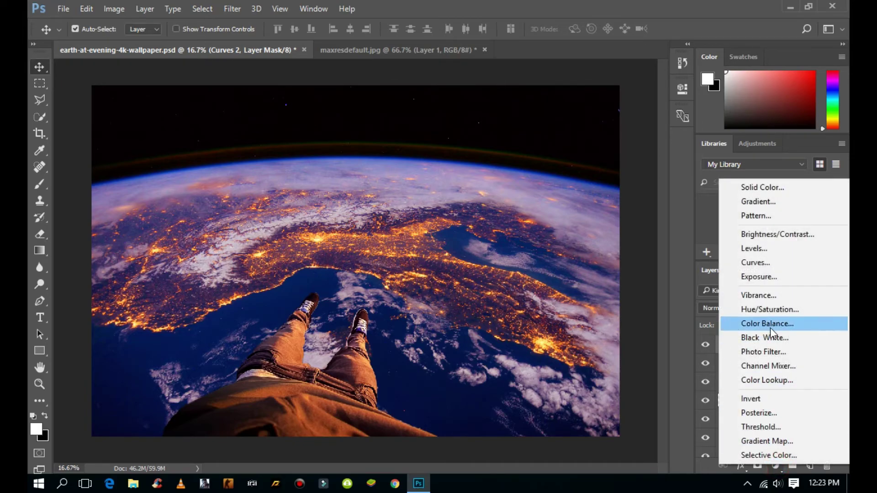
Step: Add a Vibrance layer clipped to the legs with vibrance +29 and saturation reset to 0
left_click(773, 297)
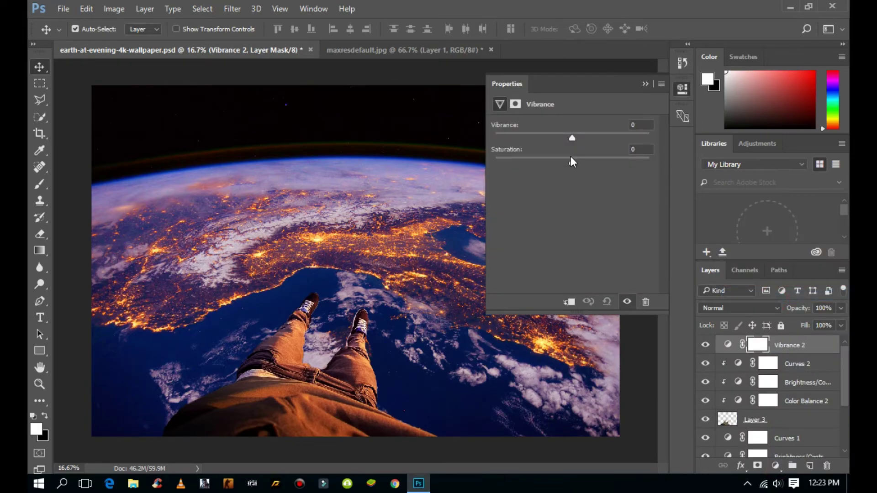
mouse_move(572, 137)
left_mouse_down()
mouse_move(608, 137)
mouse_move(591, 145)
left_mouse_up()
left_click(568, 302)
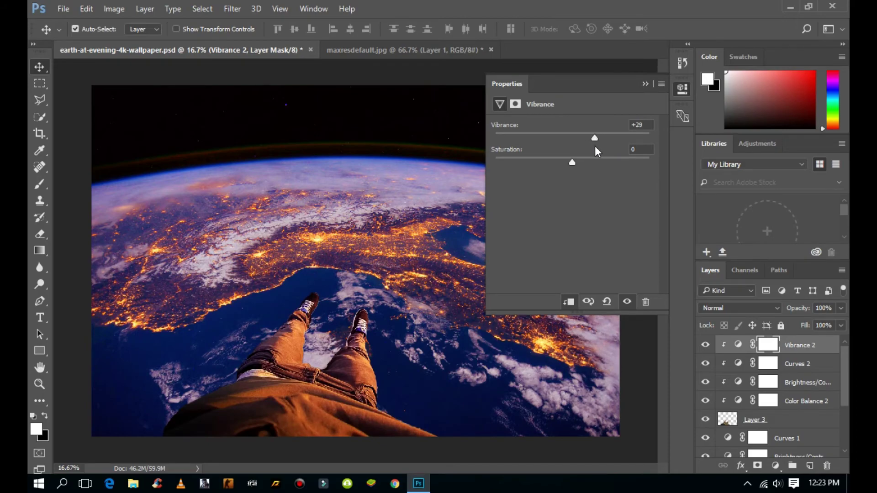
mouse_move(572, 162)
left_mouse_down()
mouse_move(509, 163)
mouse_move(579, 166)
left_mouse_up()
left_click(629, 150)
type("00")
left_click(647, 86)
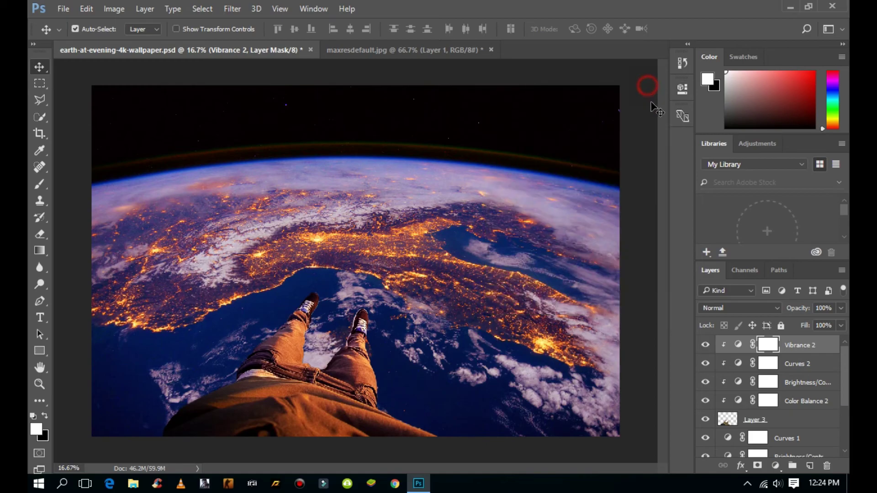
scroll(800, 388, "down", 3)
scroll(776, 410, "up", 3)
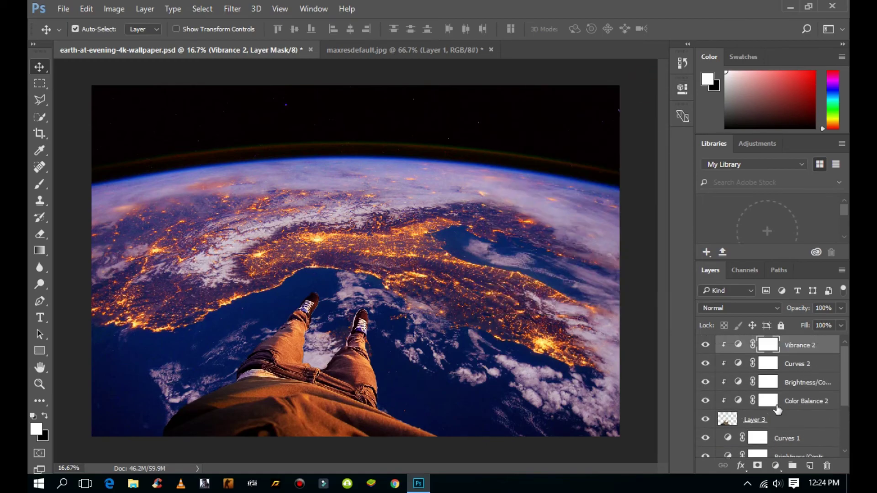